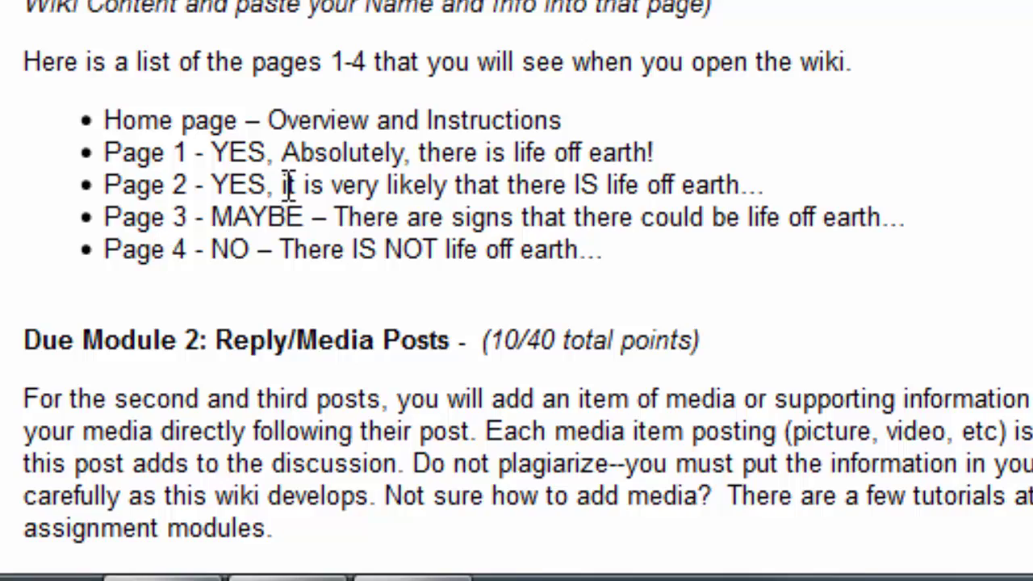
Review the requirements and points for the first post in the assignment instructions.
scroll(282, 184, up, 1)
scroll(277, 179, up, 8)
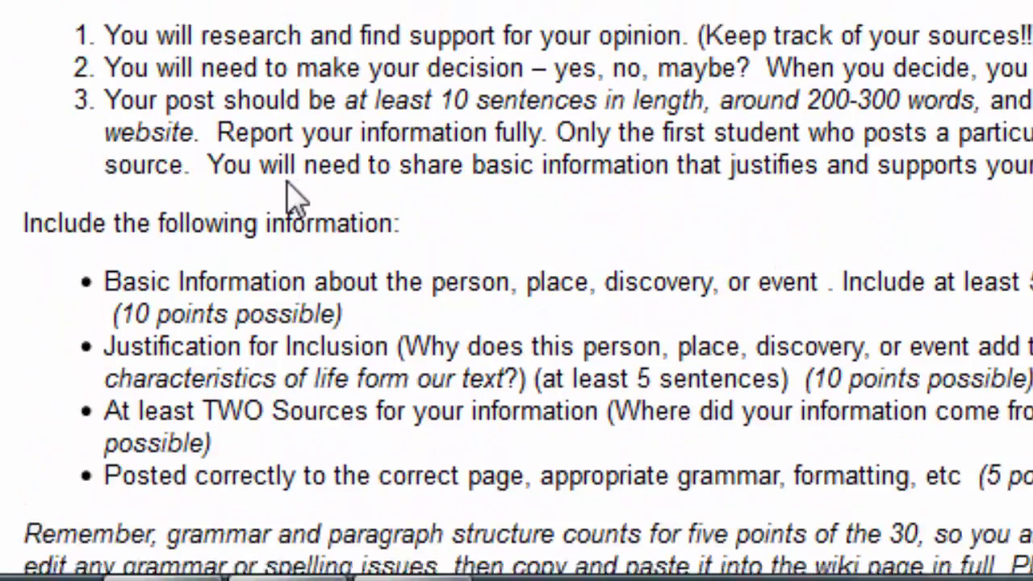
scroll(294, 176, down, 2)
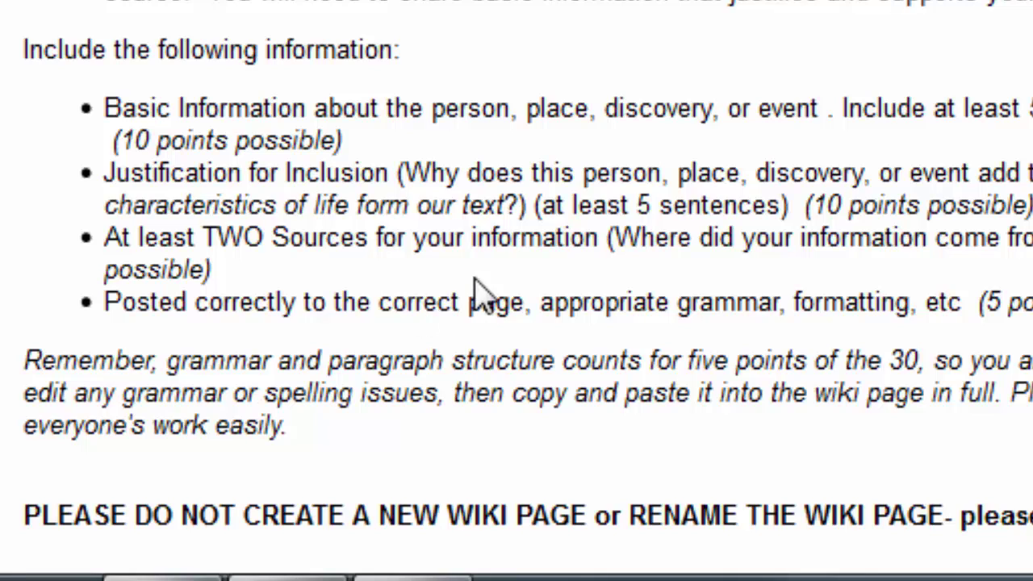
scroll(571, 217, up, 3)
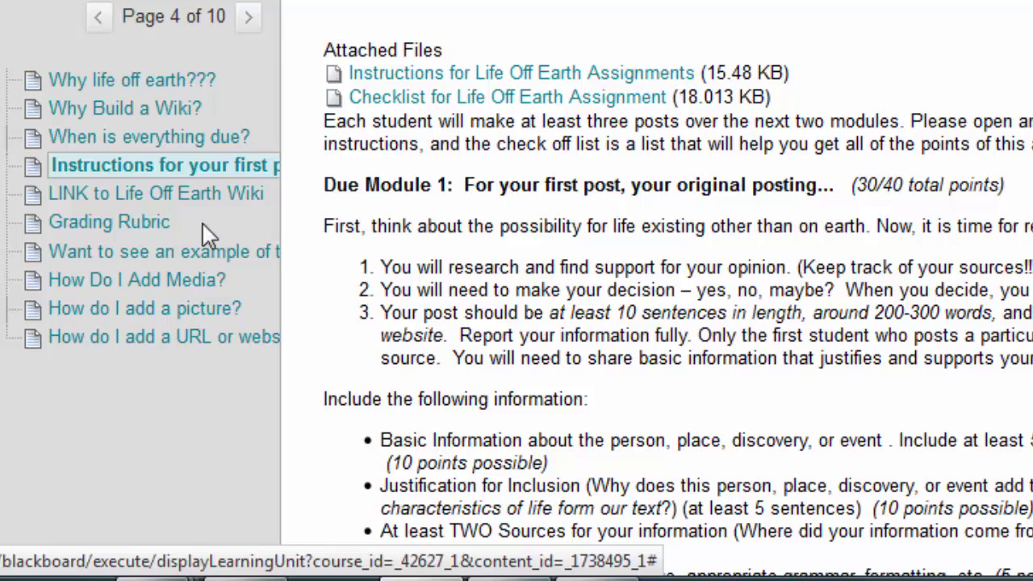
Open the Grading Rubric page of the learning unit and look through its criteria and point levels.
click(132, 196)
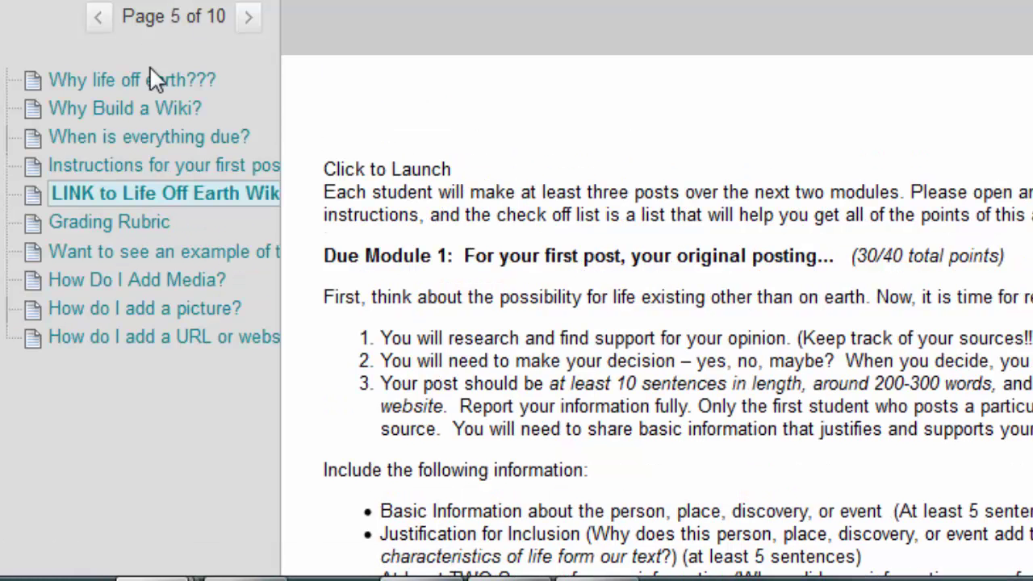
click(117, 224)
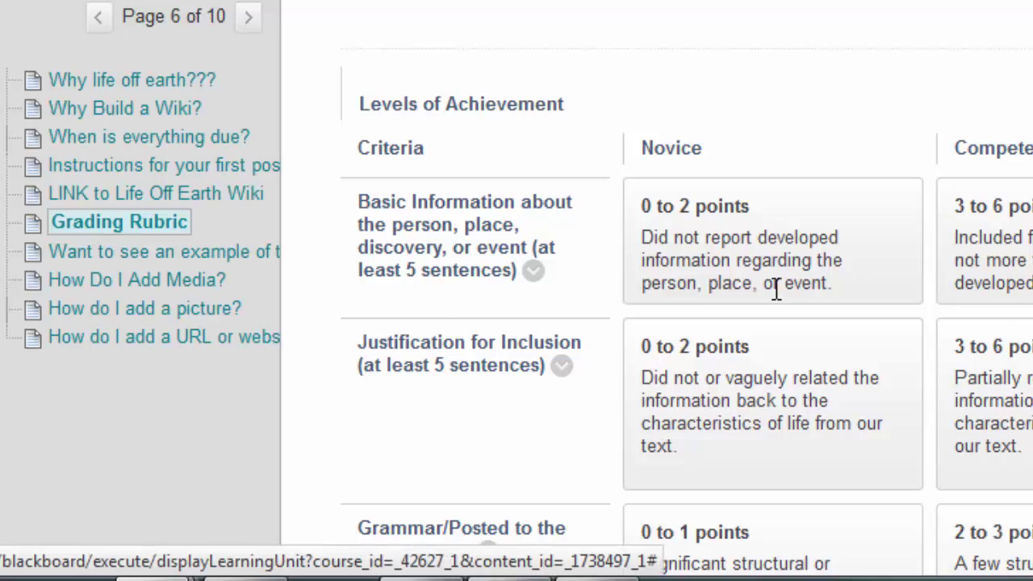
scroll(773, 288, down, 5)
scroll(657, 290, up, 5)
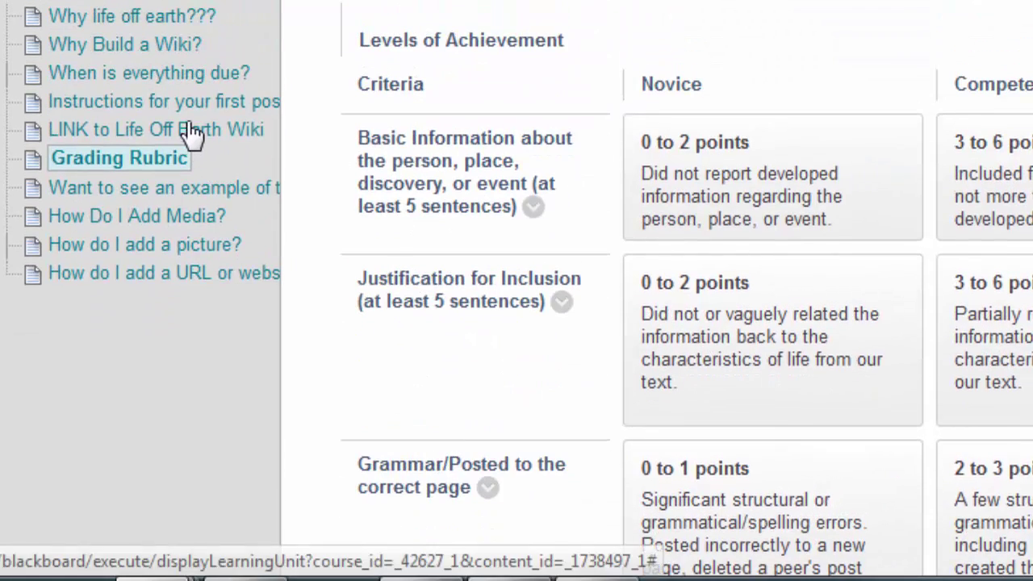
Launch the Life Off Earth Wiki from its link page in the learning unit and look over the wiki instructions.
click(189, 133)
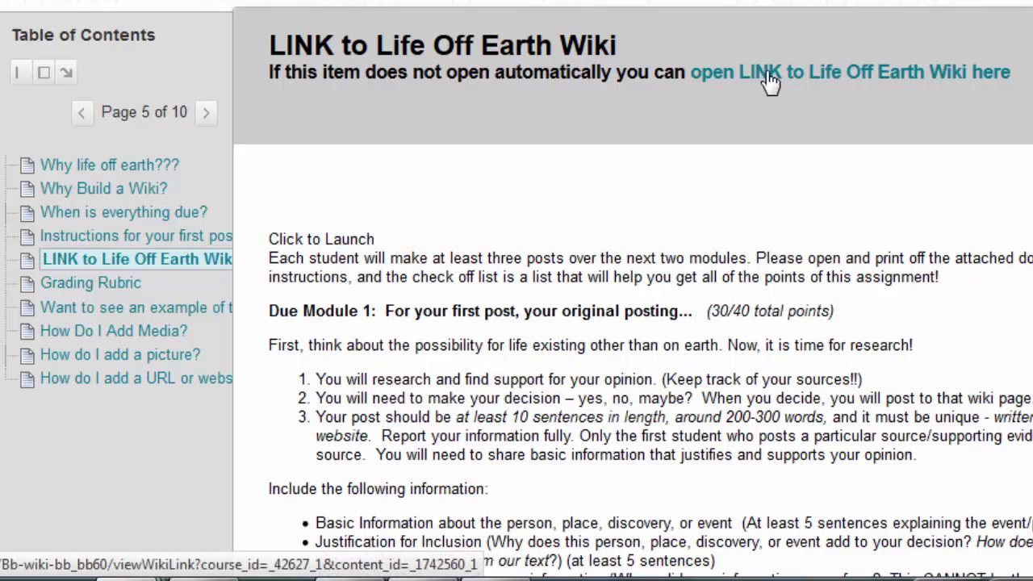
click(769, 79)
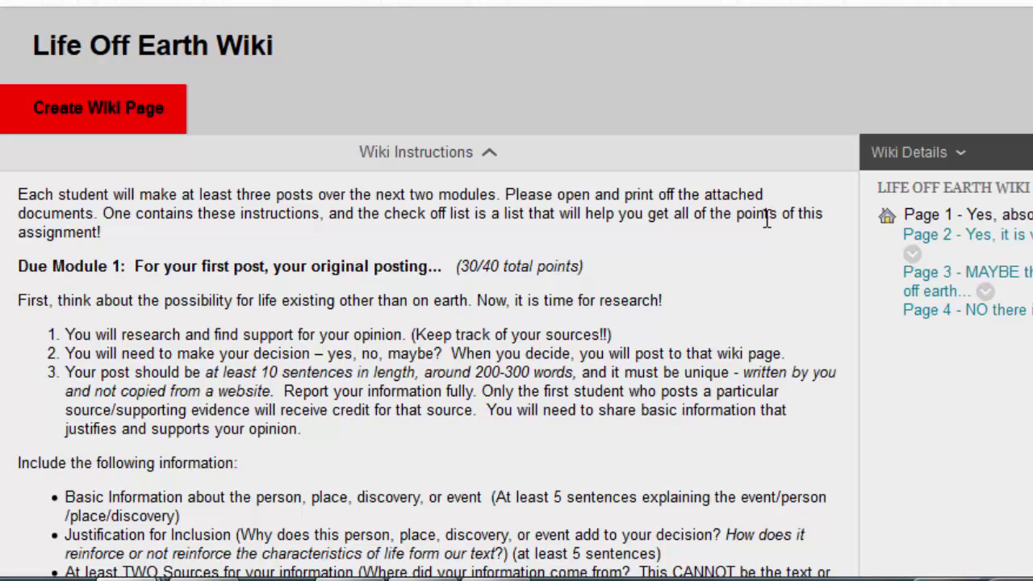
scroll(459, 268, down, 5)
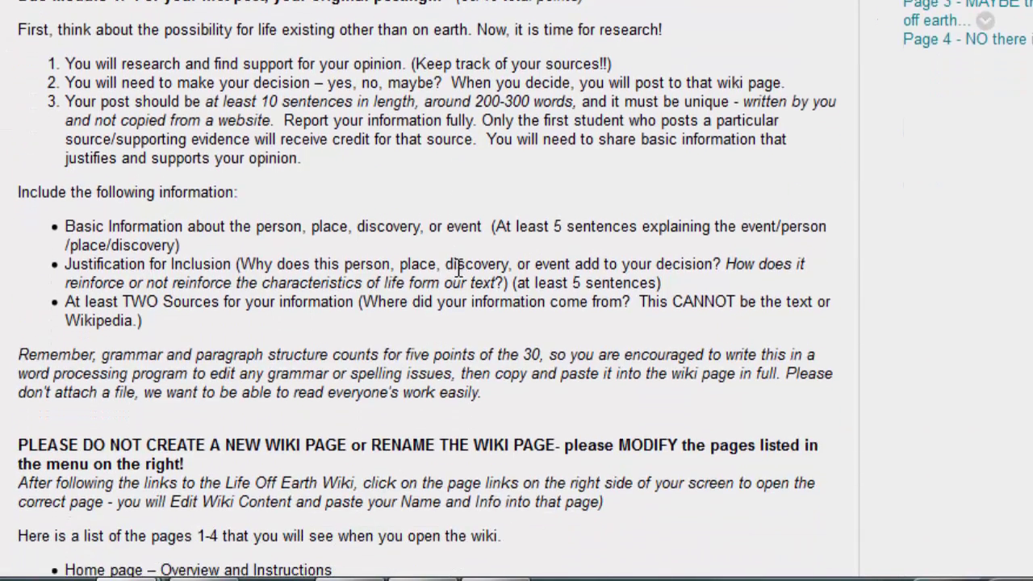
scroll(460, 266, up, 6)
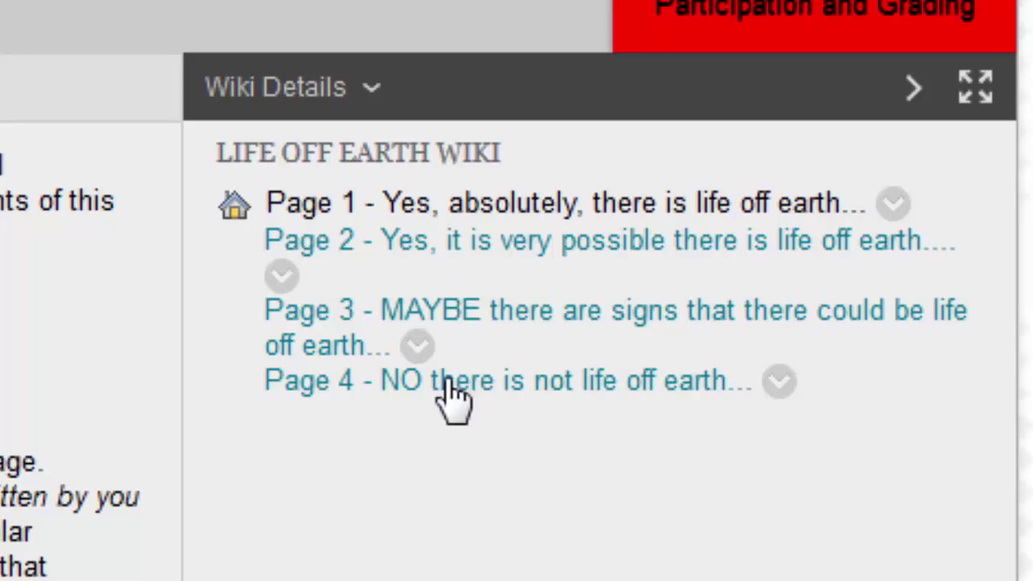
Open wiki Page 2, "Yes, it is very possible there is life off earth", for content editing.
click(473, 239)
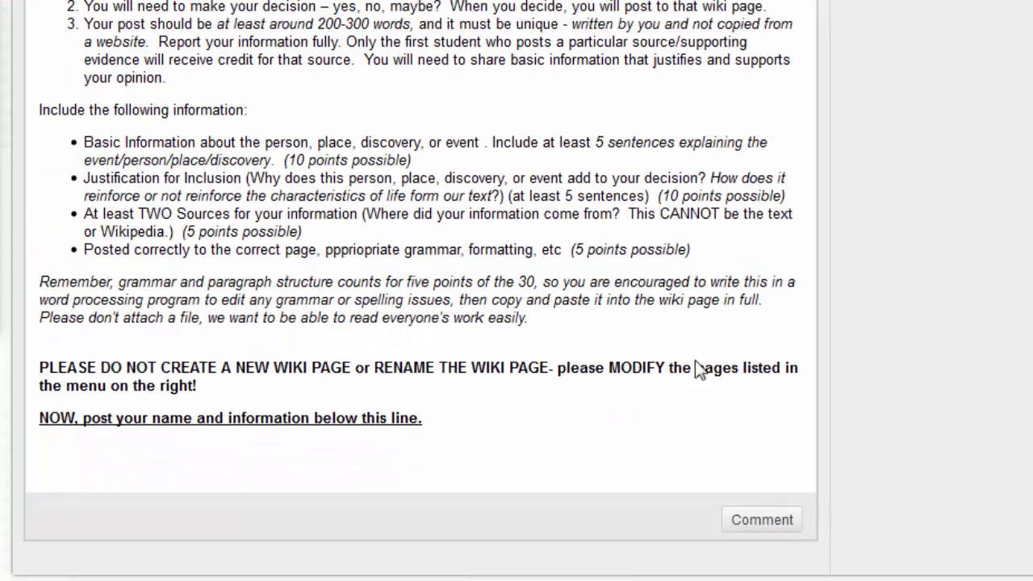
scroll(802, 329, up, 5)
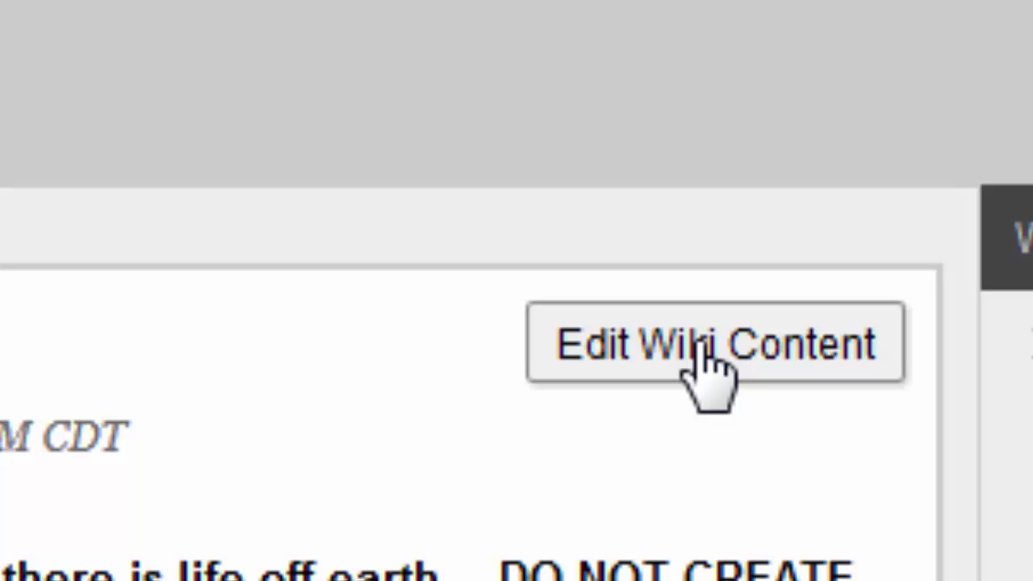
click(702, 342)
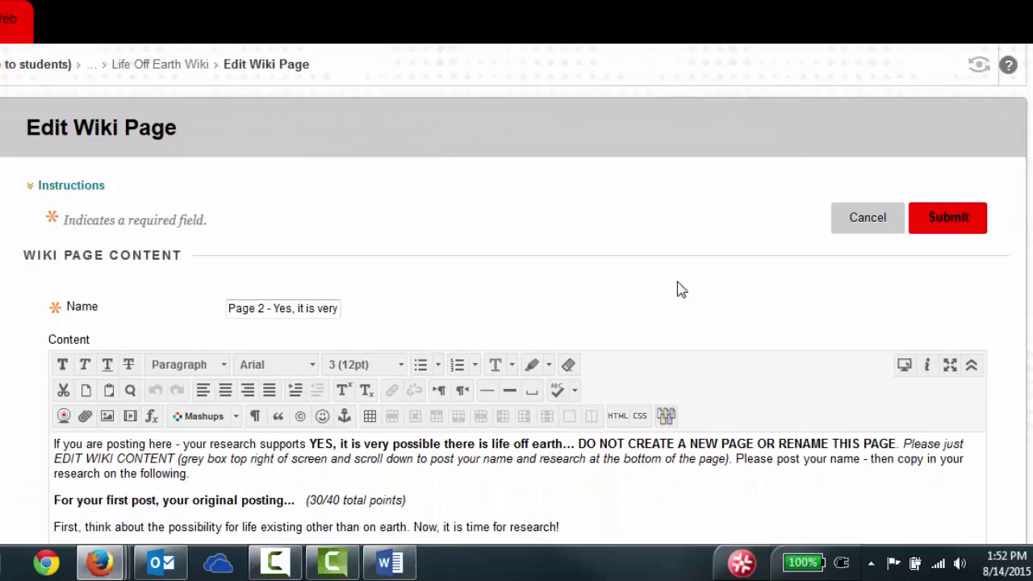
Add the student's first name on a new line below "NOW, post your name and information below this line.".
scroll(713, 258, down, 3)
scroll(712, 258, down, 3)
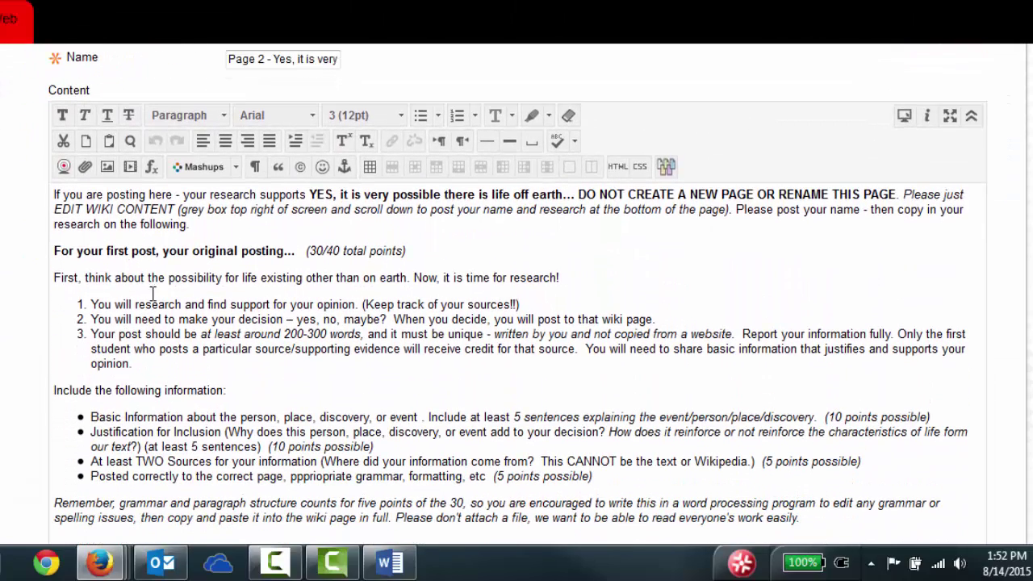
scroll(489, 317, down, 7)
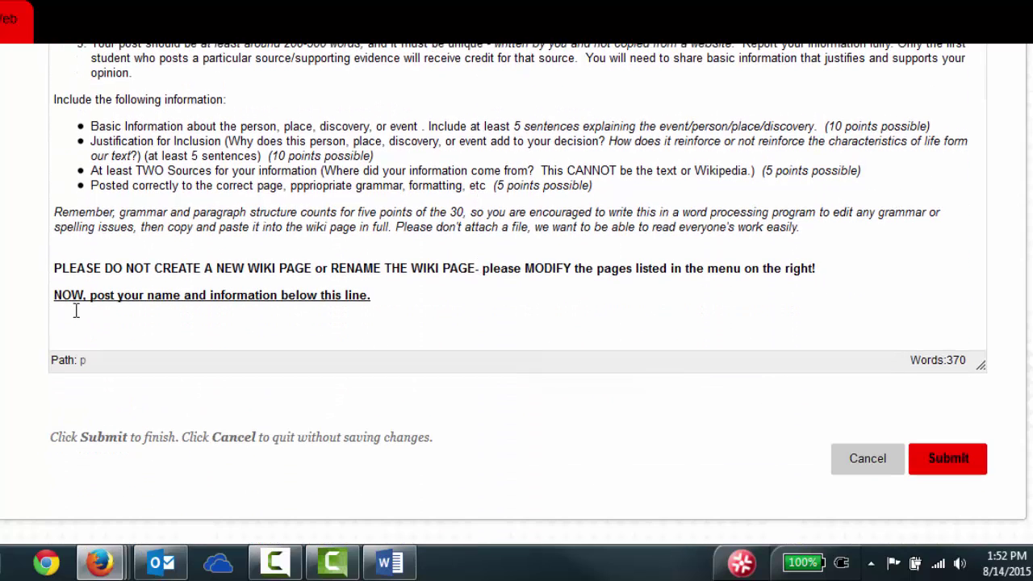
click(387, 298)
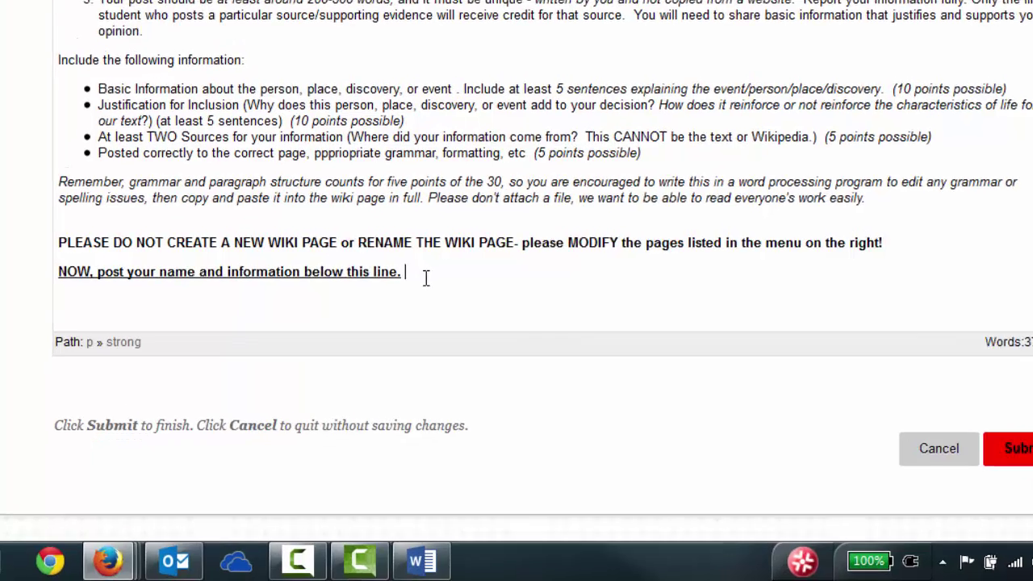
key(Return)
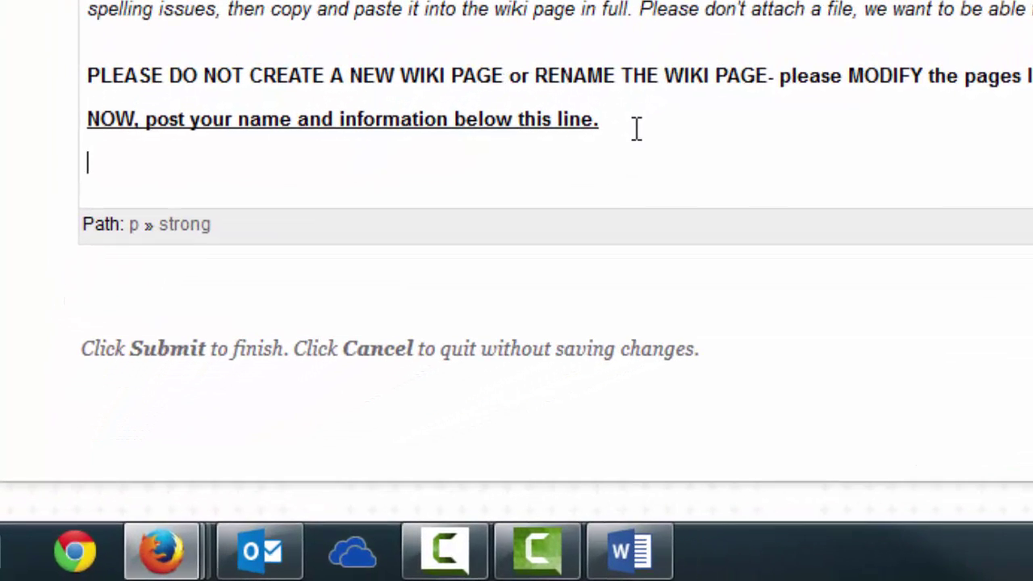
text(Deb)
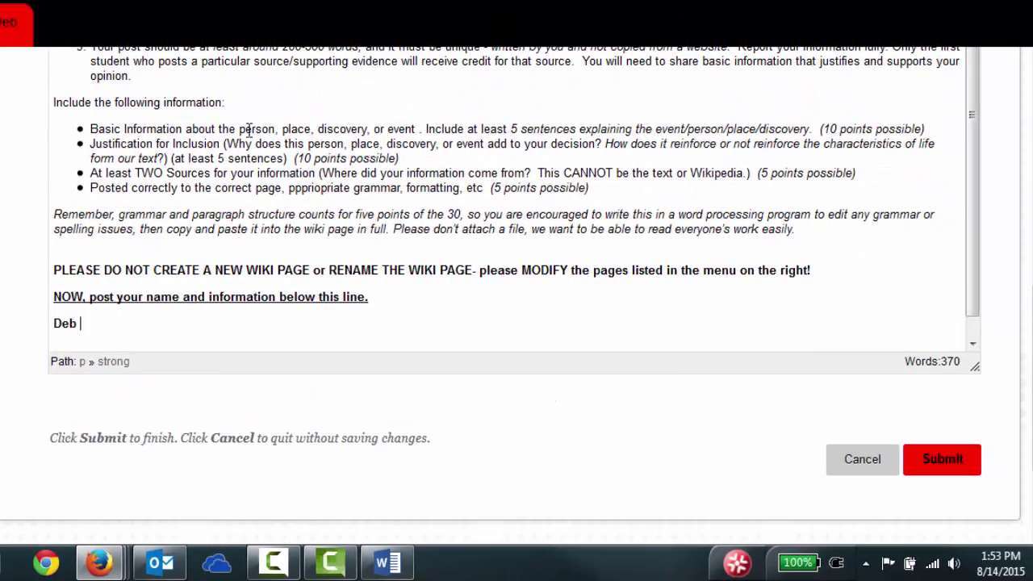
scroll(248, 131, up, 6)
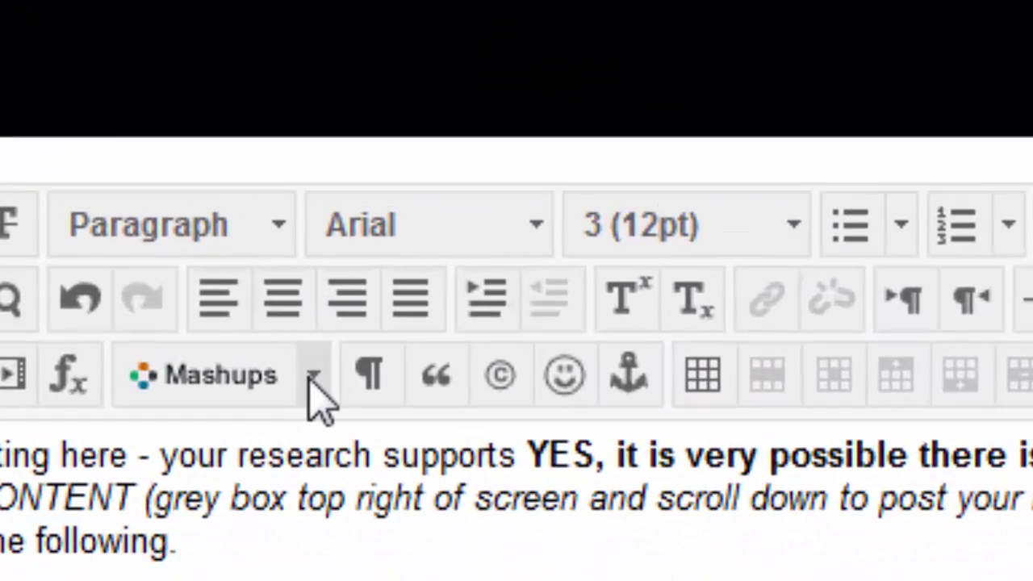
click(240, 146)
click(276, 446)
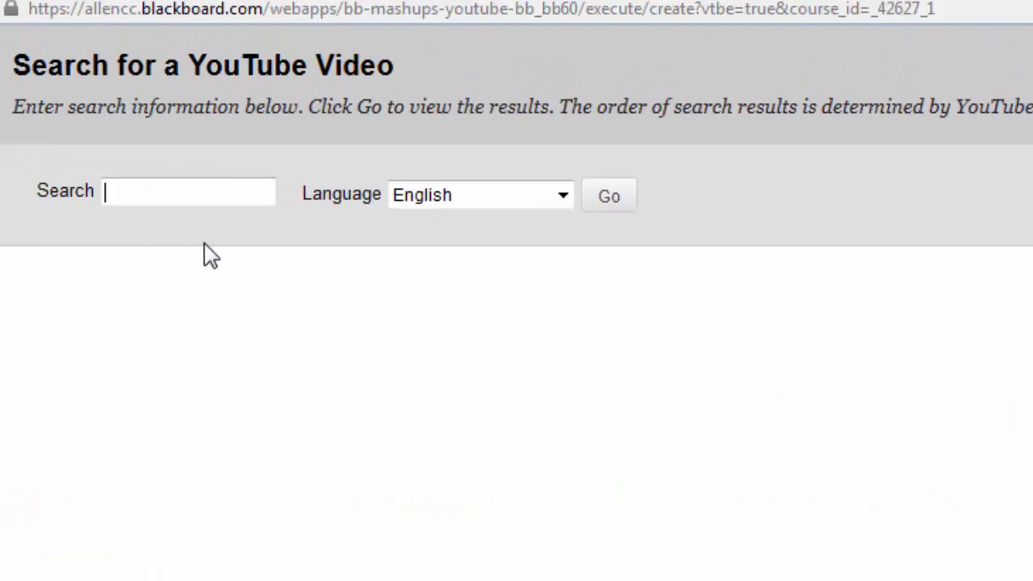
text(https://youtu.be/lXa9dpgbHsU)
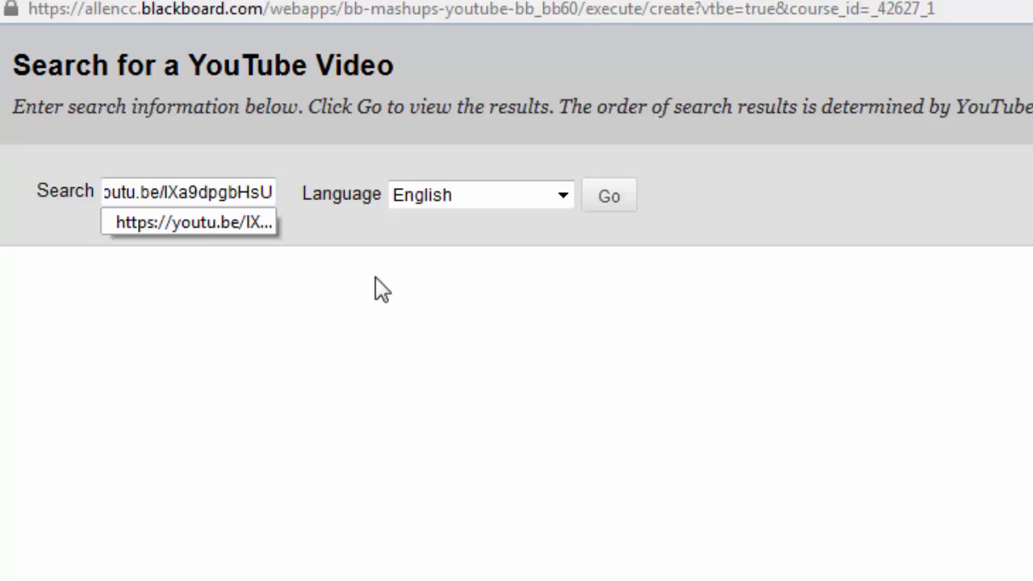
click(607, 200)
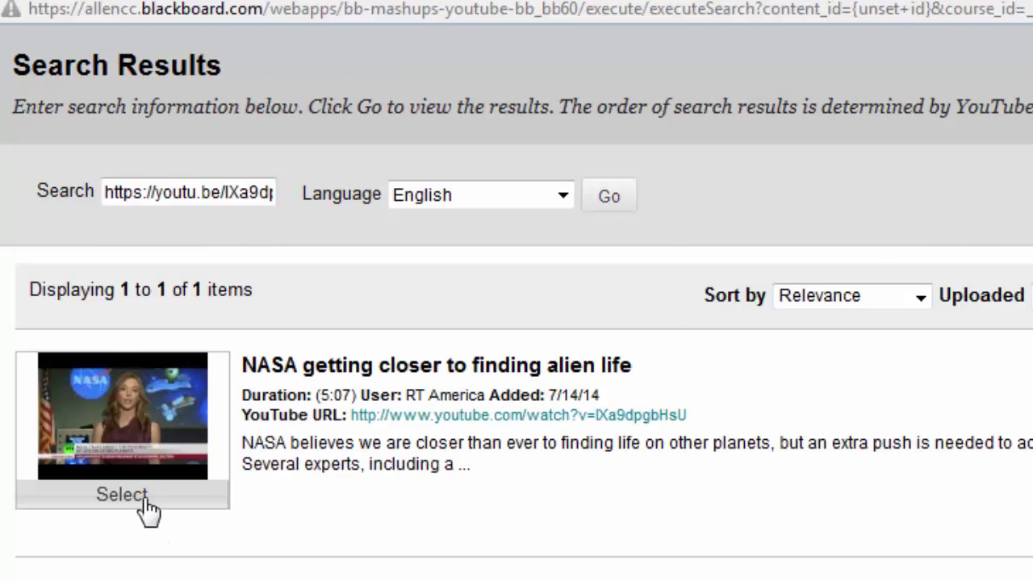
Embed the video "NASA getting closer to finding alien life" in the wiki page below the name.
click(125, 496)
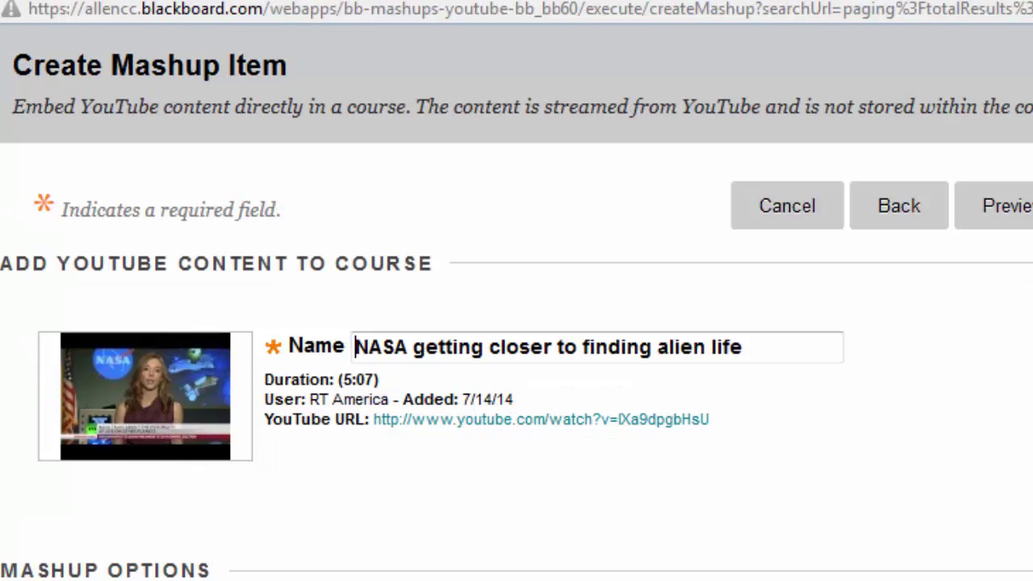
scroll(177, 532, down, 2)
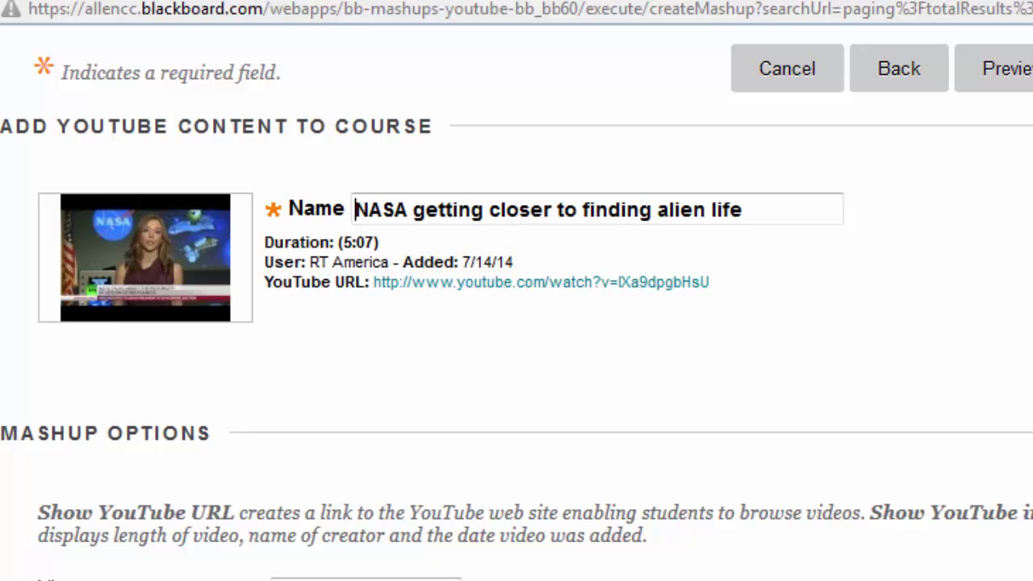
scroll(282, 484, down, 3)
click(280, 466)
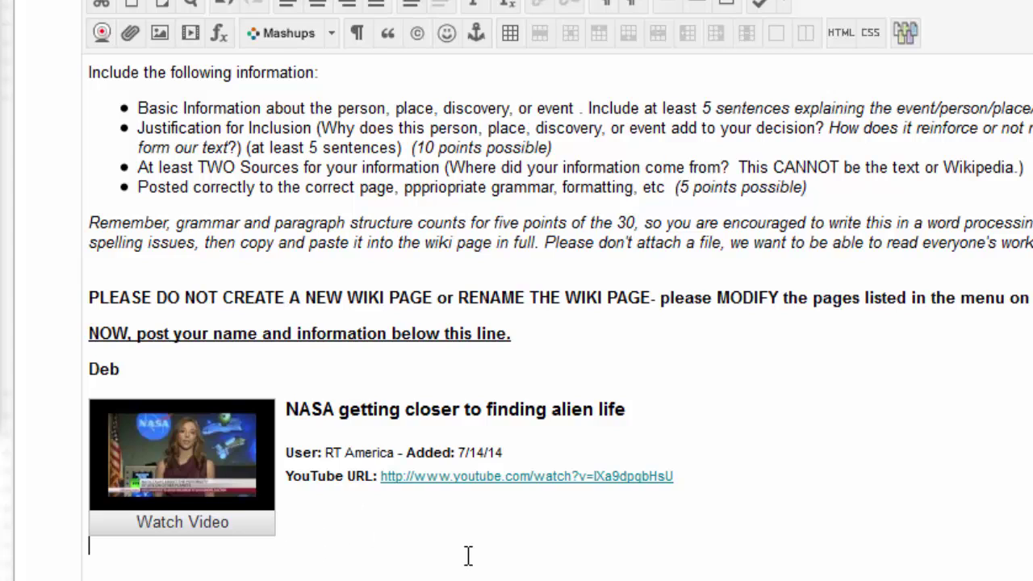
scroll(557, 505, down, 1)
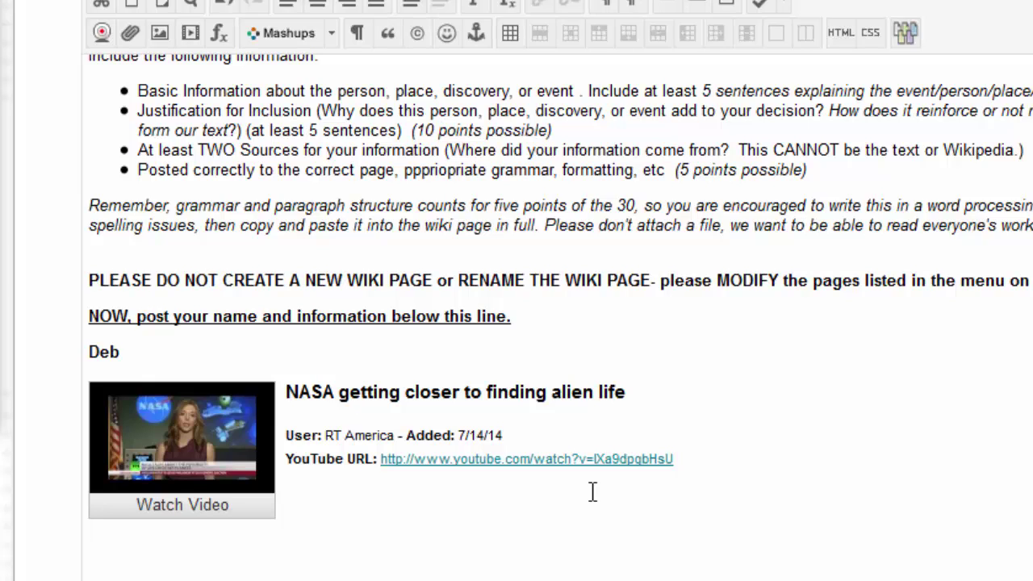
text(believe that....)
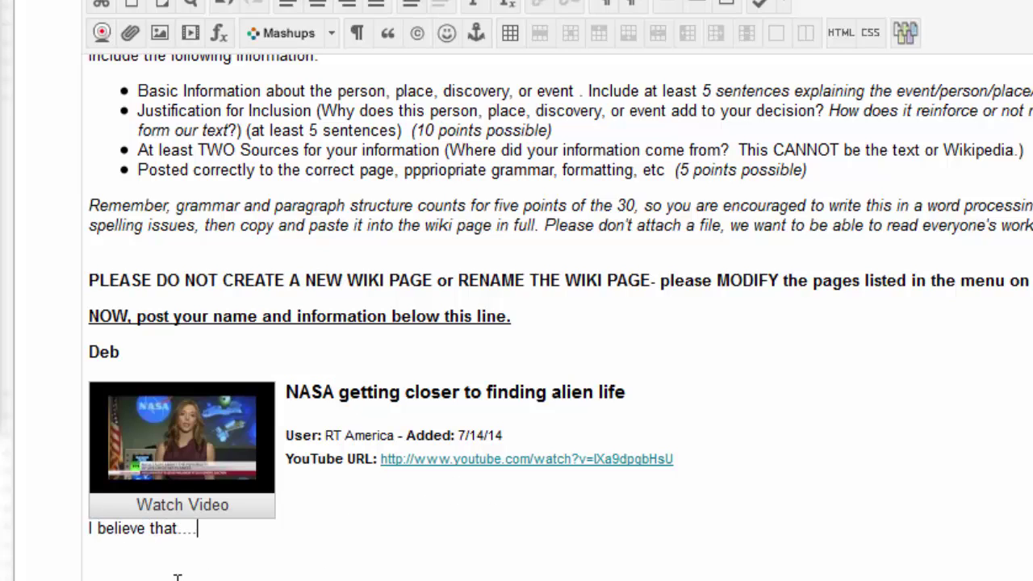
click(155, 561)
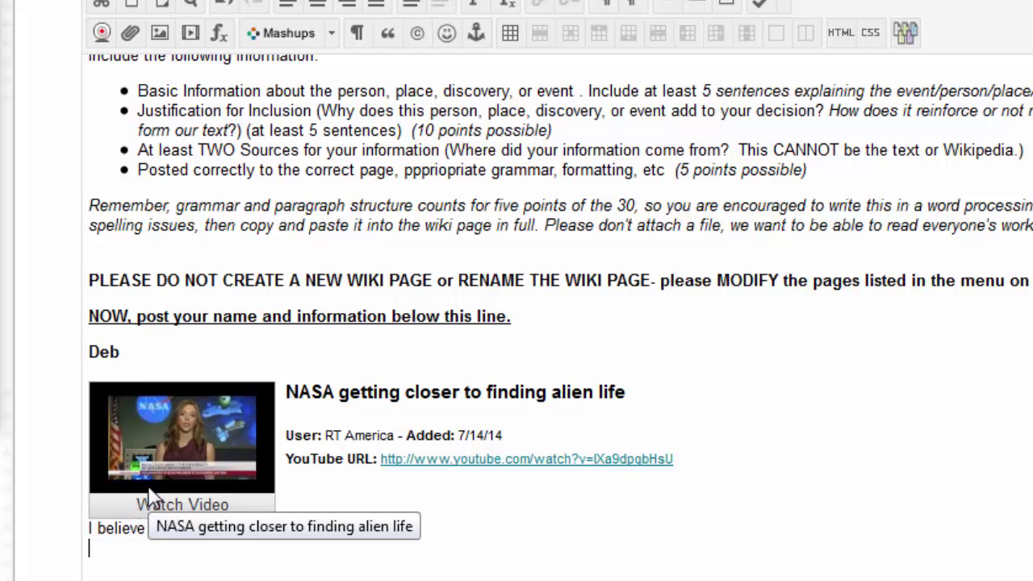
scroll(257, 373, up, 1)
scroll(254, 373, down, 1)
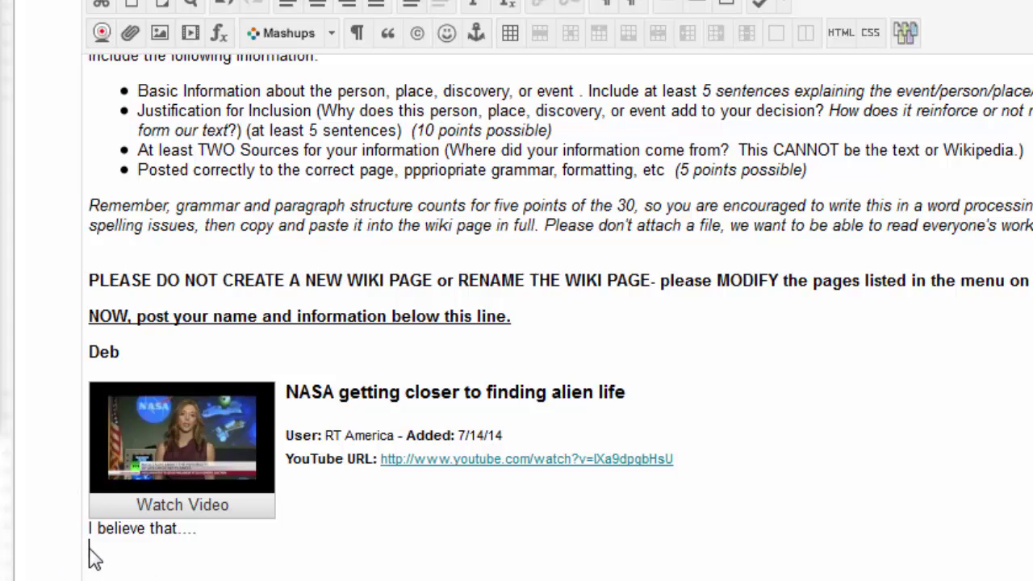
text(https://youtu.be/lXa9dpgbHsU)
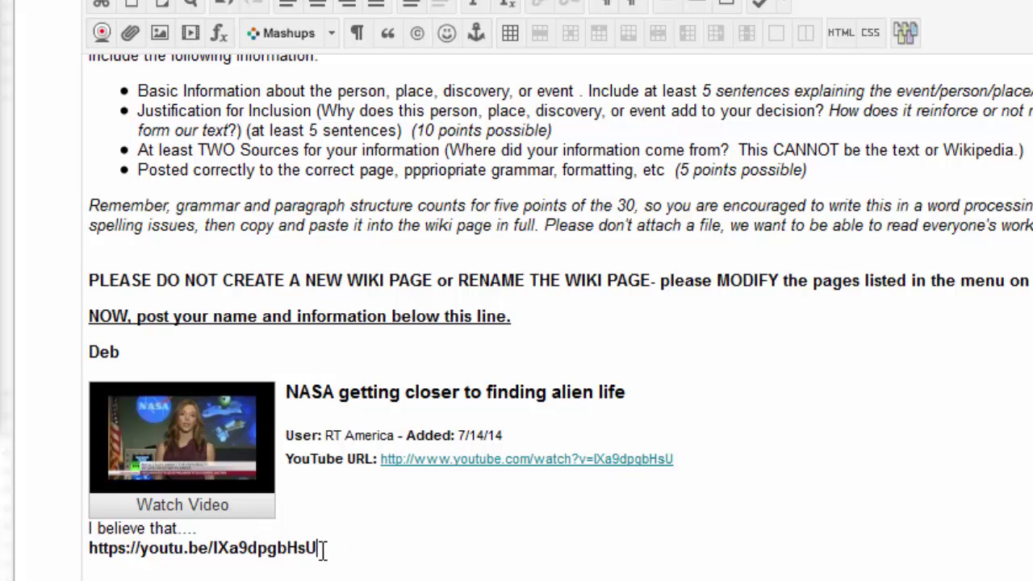
drag(321, 549, 85, 554)
key(ctrl+c)
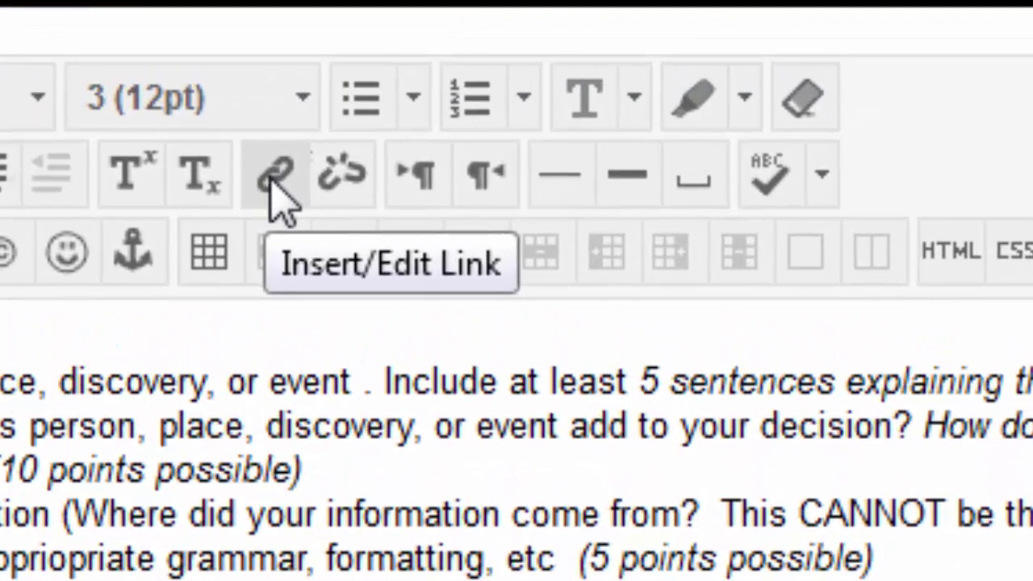
click(273, 182)
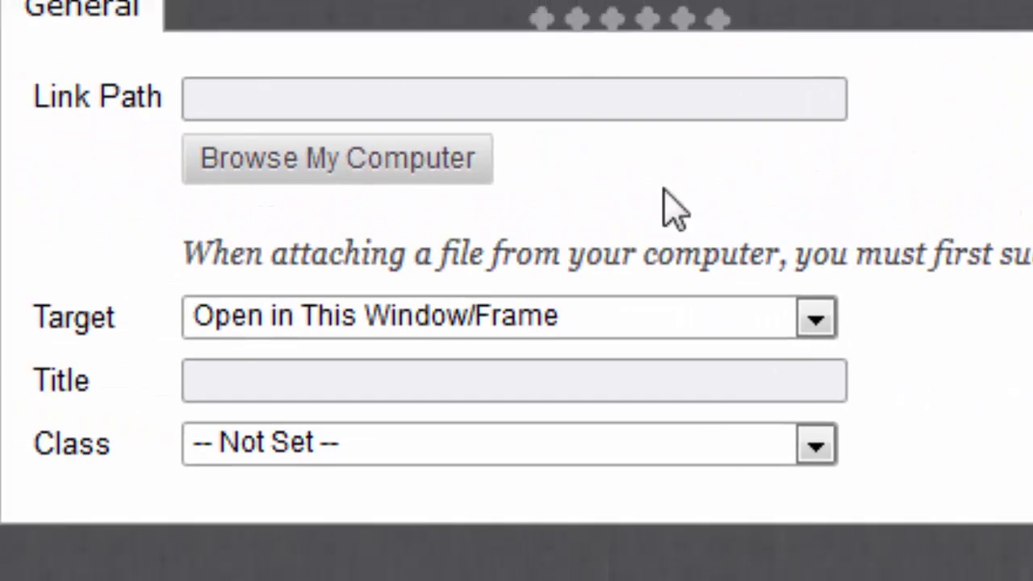
click(345, 110)
key(ctrl+v)
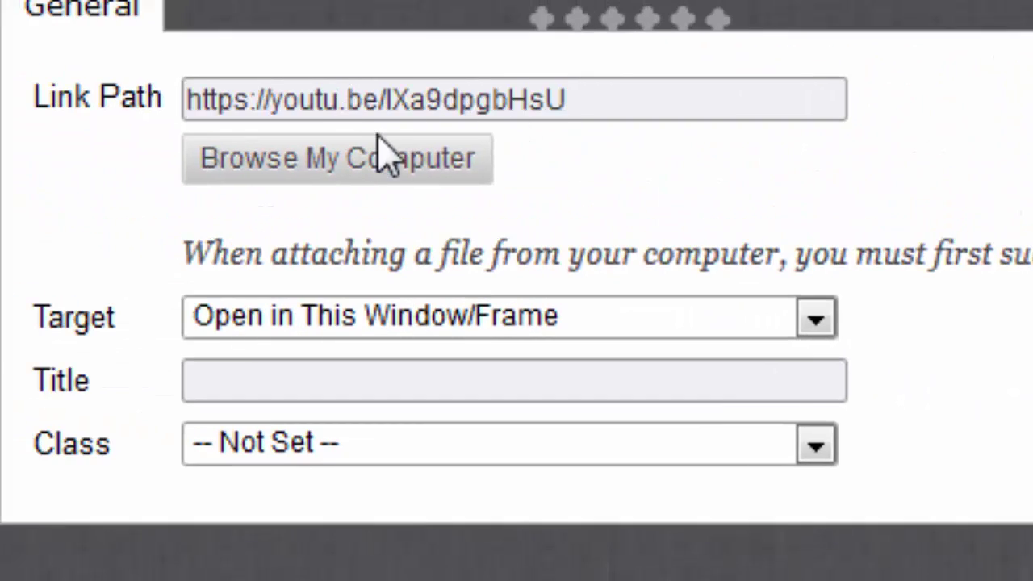
click(399, 327)
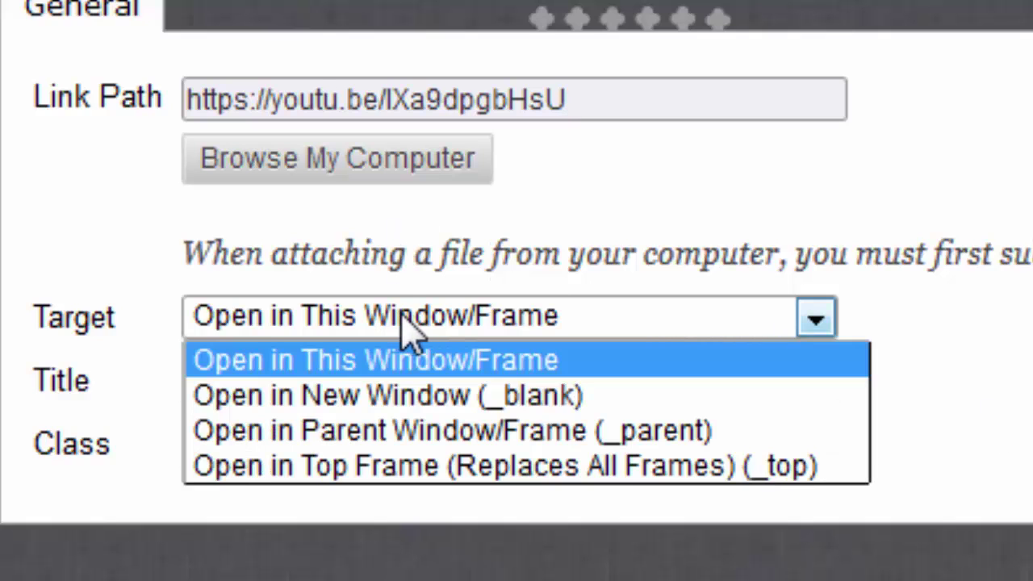
click(398, 395)
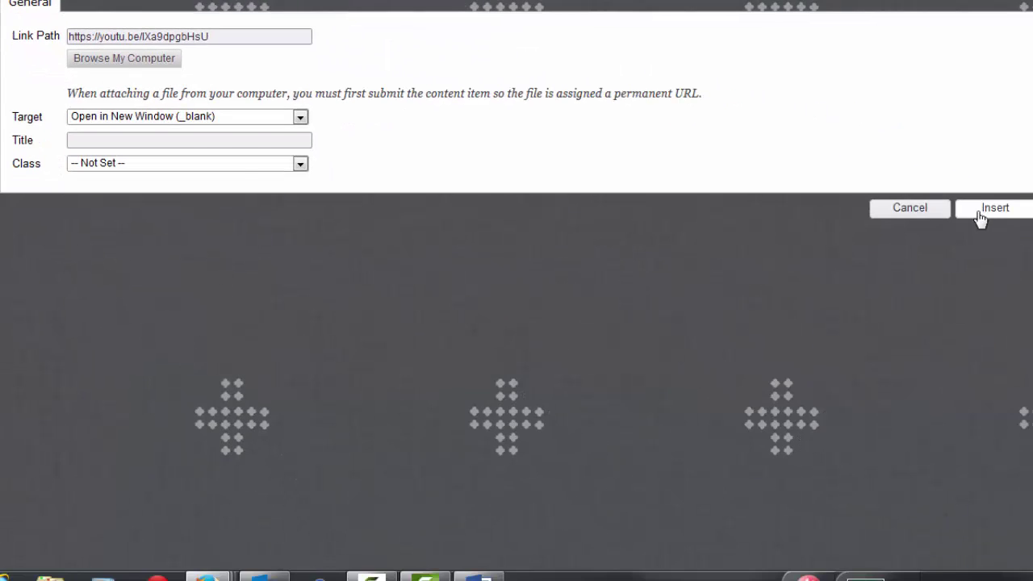
click(980, 213)
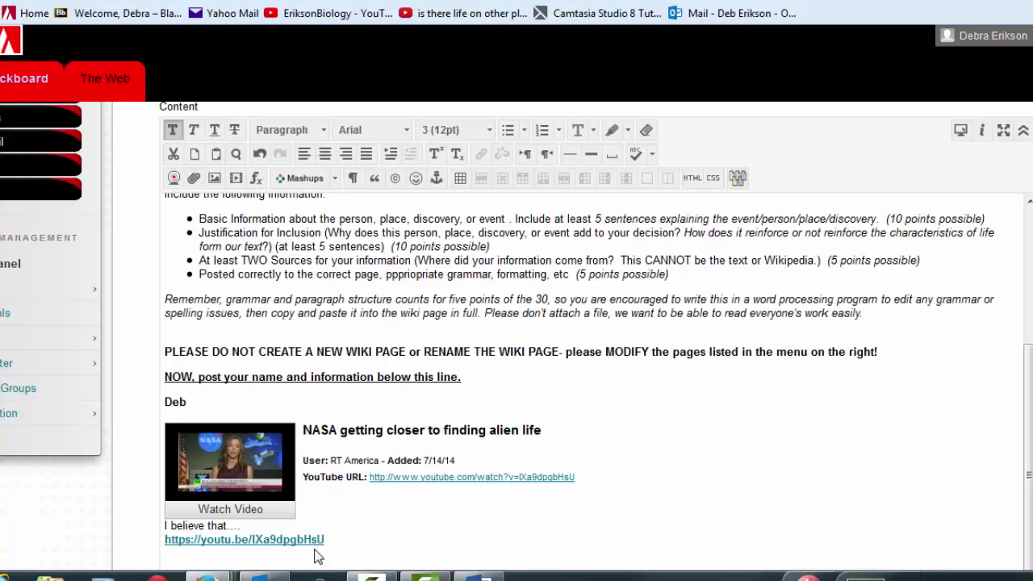
Submit the edited wiki page and check the new post at the end of Page 2.
scroll(428, 504, down, 3)
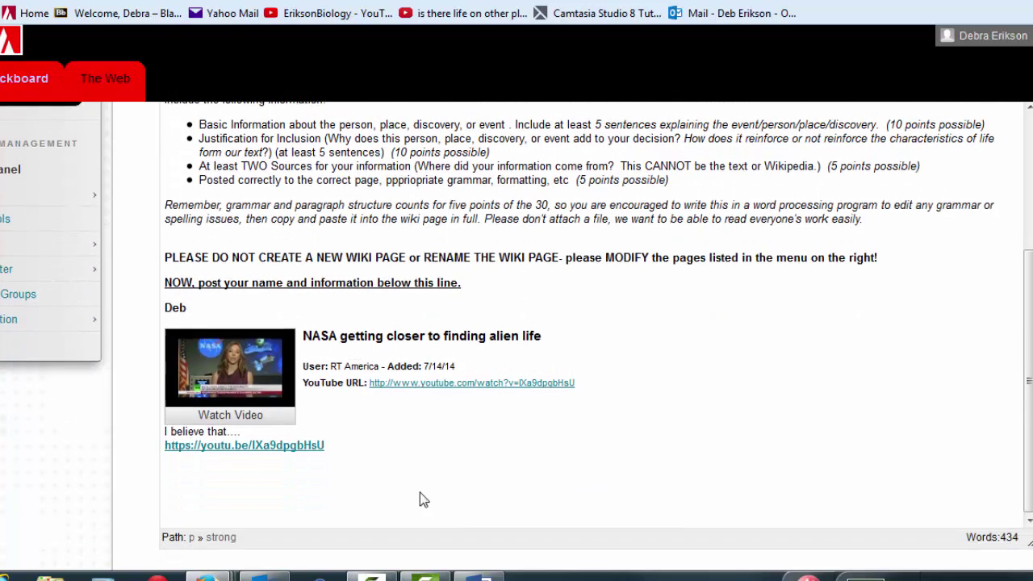
scroll(779, 417, down, 5)
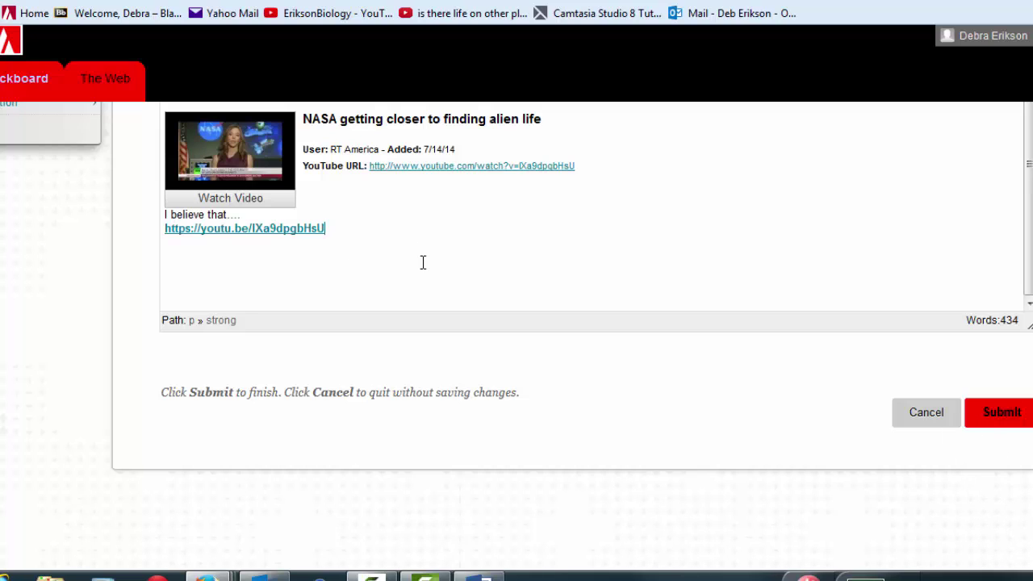
click(971, 429)
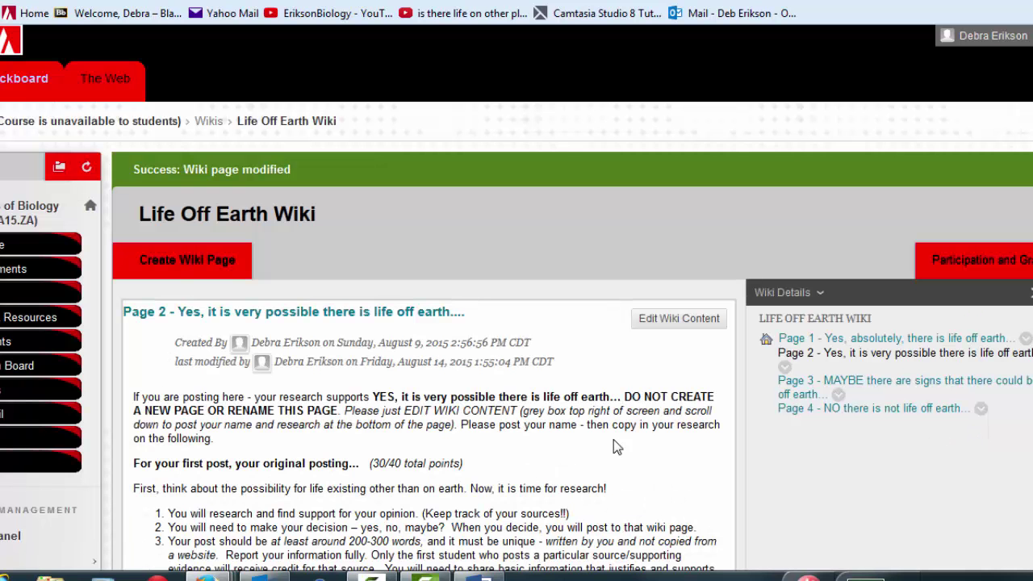
scroll(614, 413, down, 3)
scroll(615, 413, down, 5)
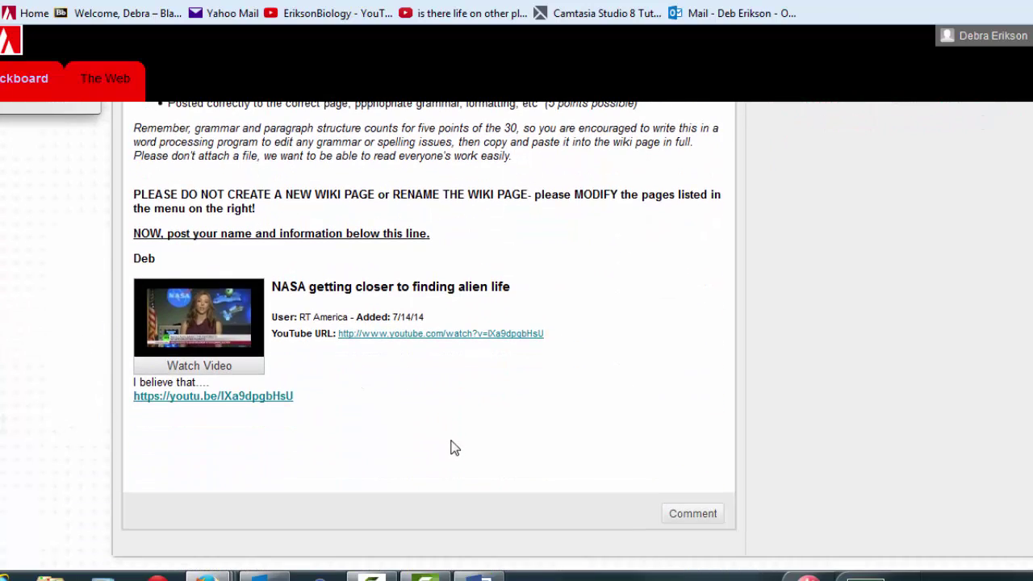
Reopen the Page 2 wiki content for editing and add another student's first name followed by a dash below the linked URL.
scroll(456, 439, up, 5)
scroll(457, 438, up, 2)
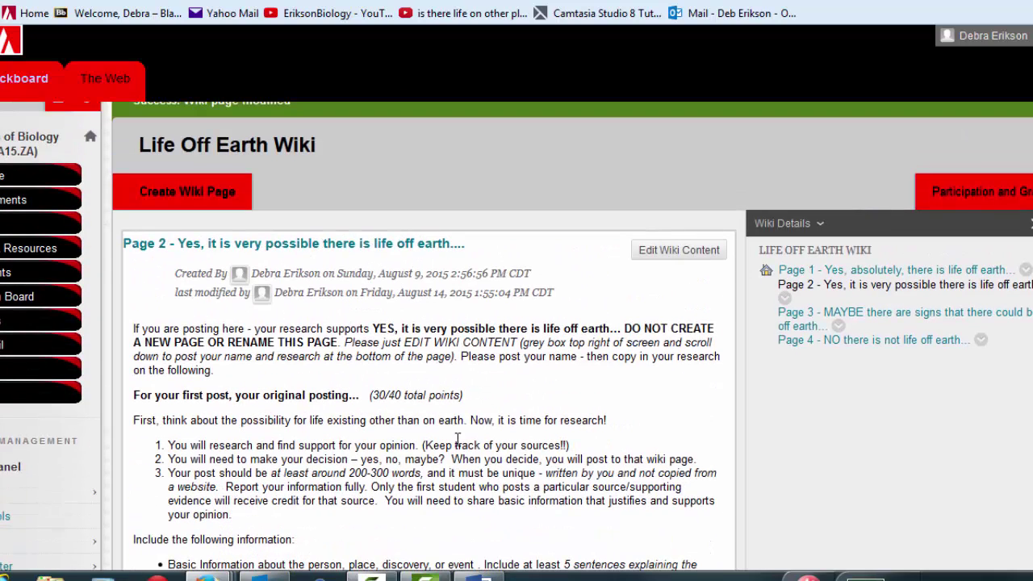
click(659, 252)
scroll(625, 351, down, 10)
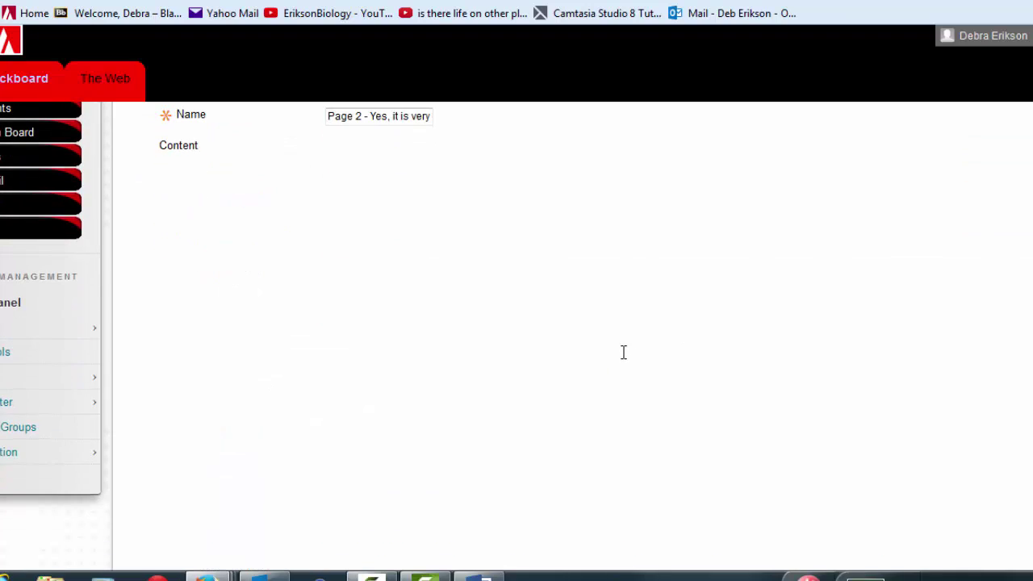
scroll(597, 349, down, 1)
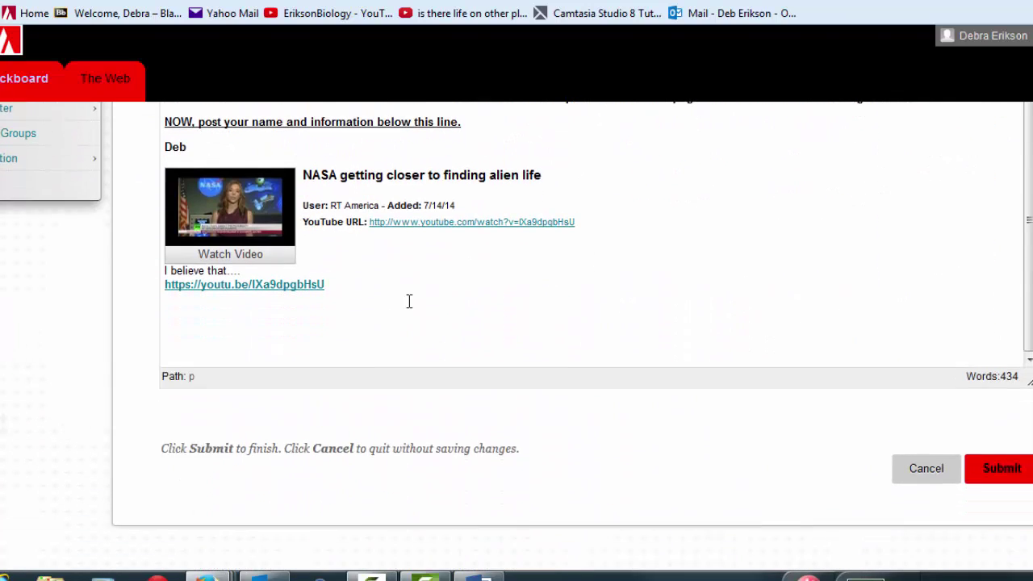
click(186, 300)
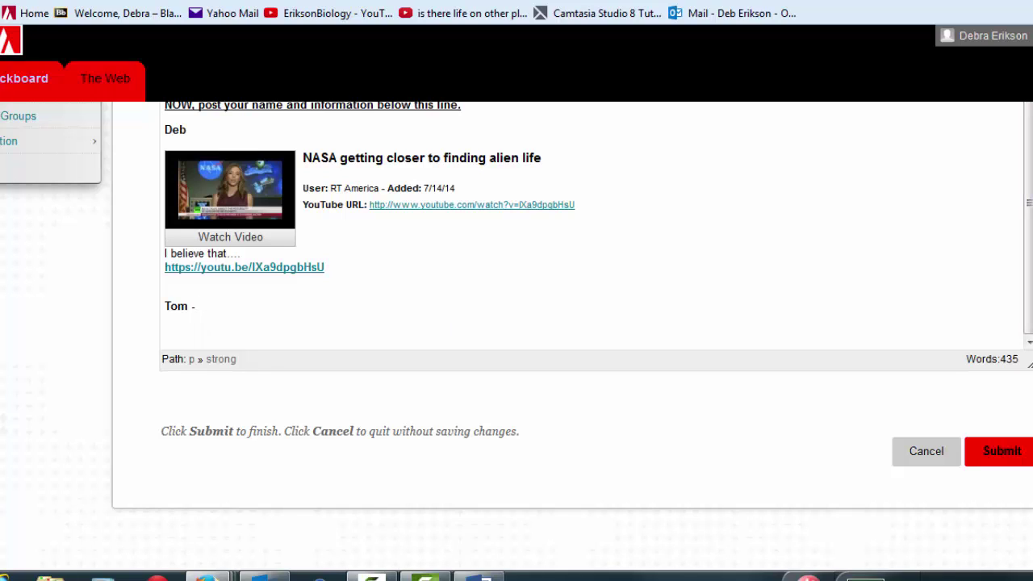
Switch to the Life Off Earth assignment checklist in Word, maximize it and review the Original Post requirements.
click(478, 578)
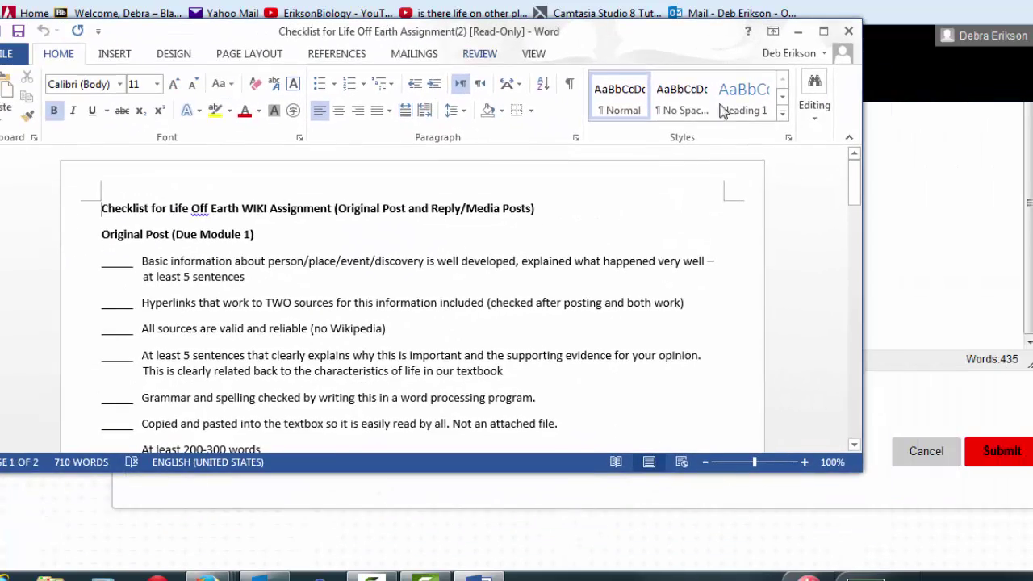
click(823, 32)
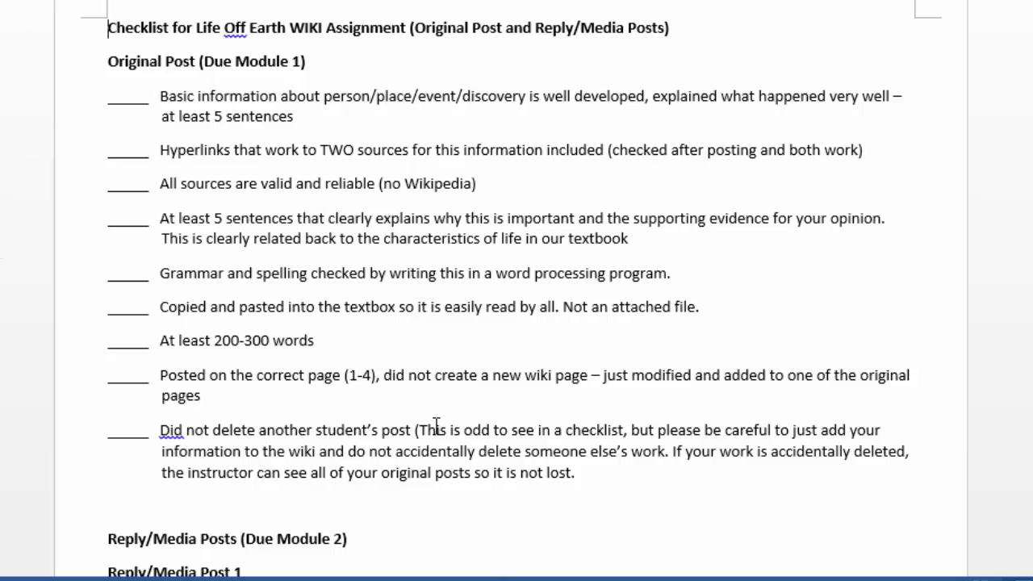
scroll(436, 418, down, 3)
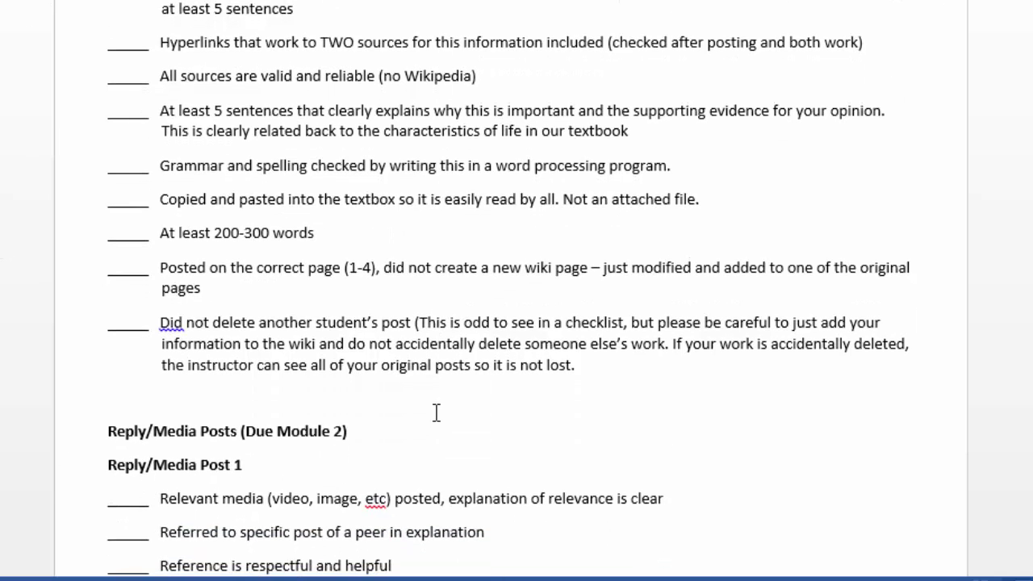
scroll(436, 411, up, 3)
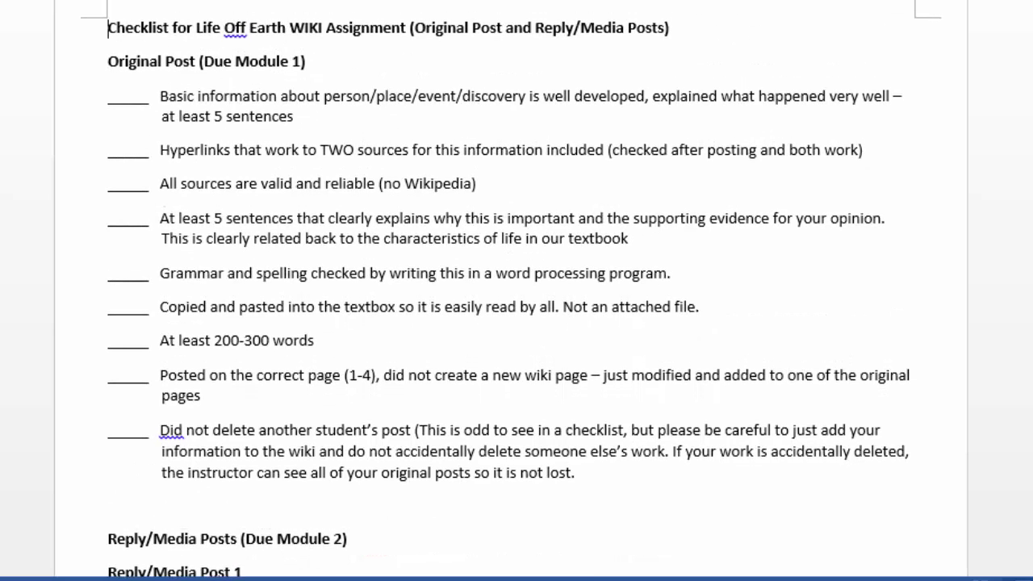